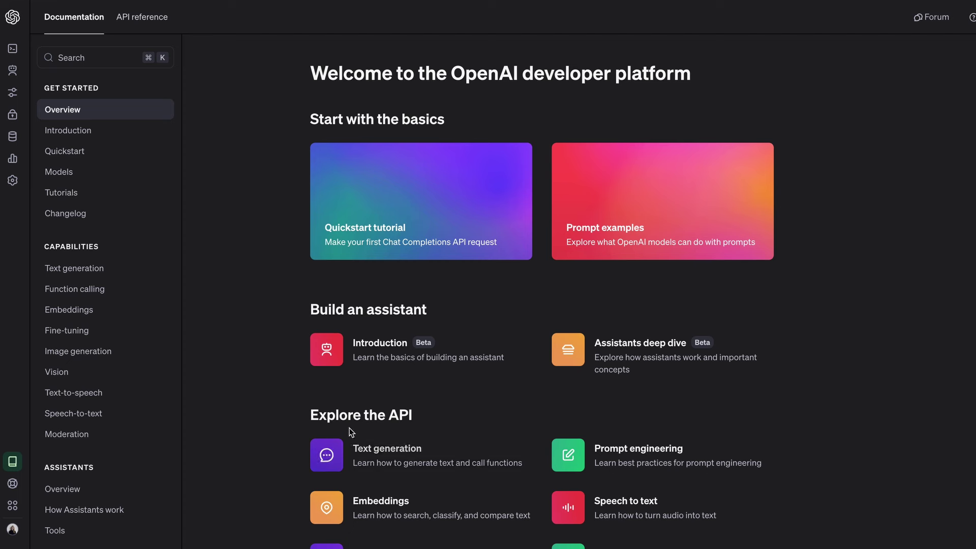
- Create an OpenAI secret API key named 'Whatsapp Key 2' with All permissions
{"action": "mouse_move", "coordinate": [20, 179]}
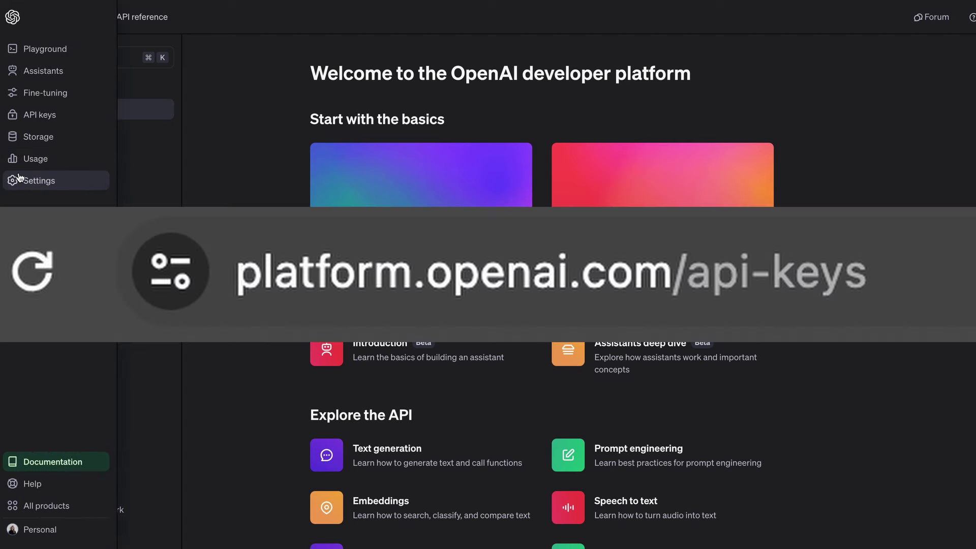
{"action": "left_click", "coordinate": [50, 114]}
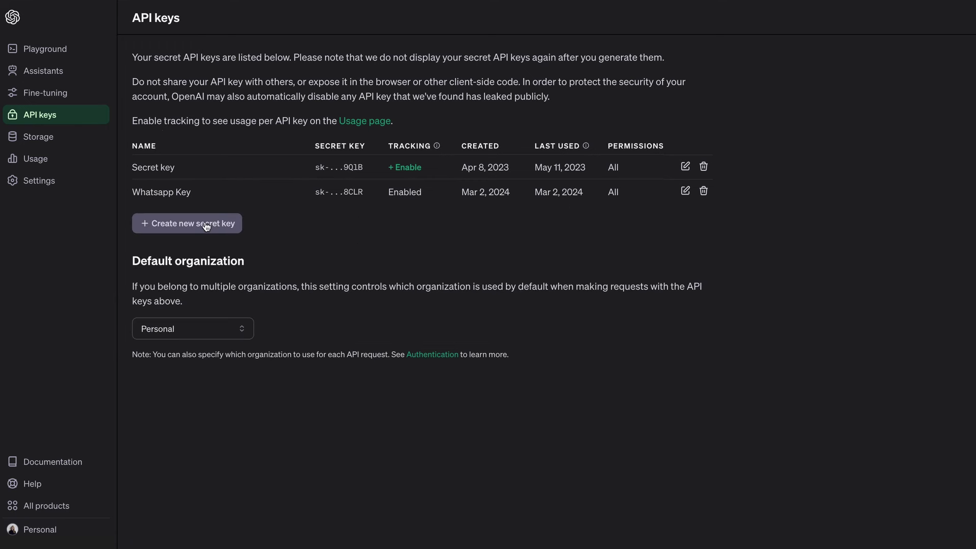
{"action": "left_click", "coordinate": [205, 227]}
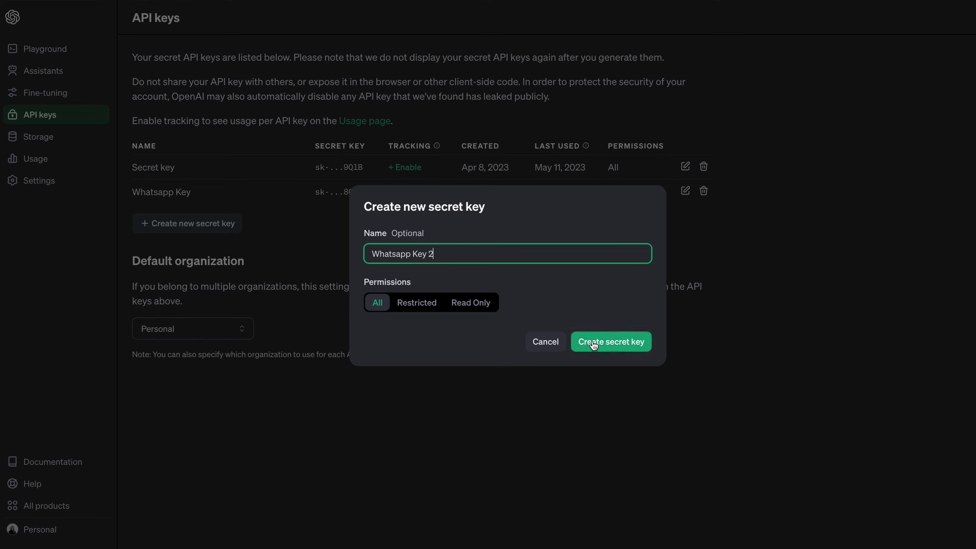
{"action": "left_click", "coordinate": [619, 348]}
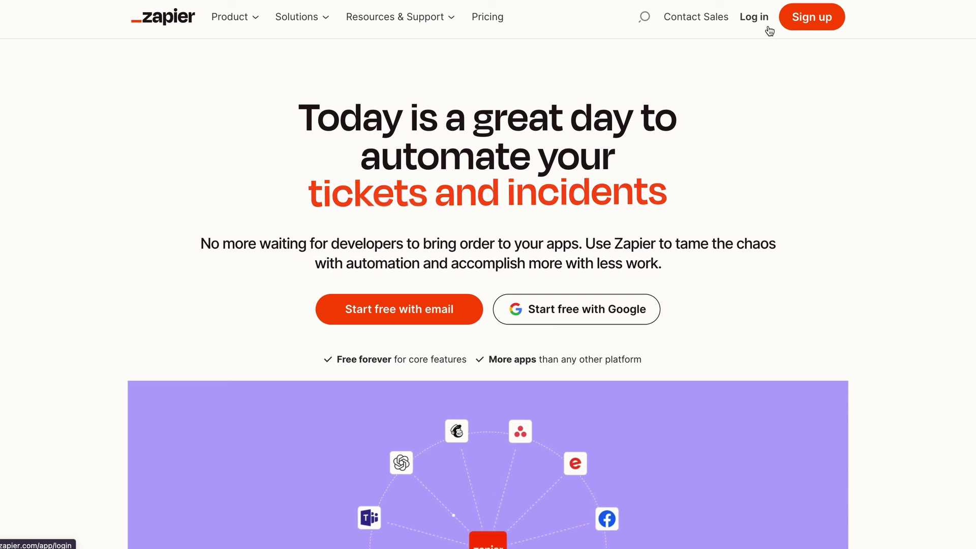
- Log in to Zapier with Google and start a new Zap from a WhatsApp-to-ChatGPT reply prompt
{"action": "left_click", "coordinate": [767, 29]}
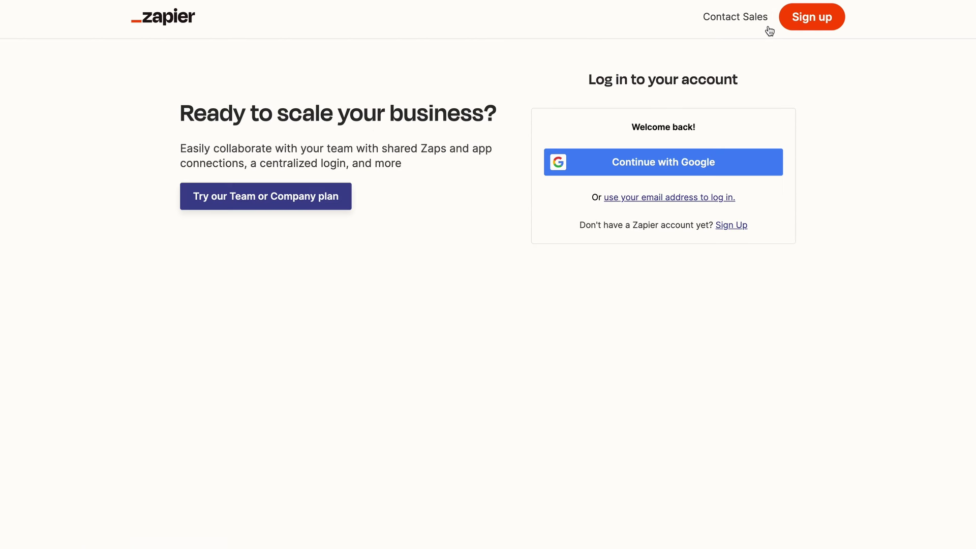
{"action": "left_click", "coordinate": [690, 151]}
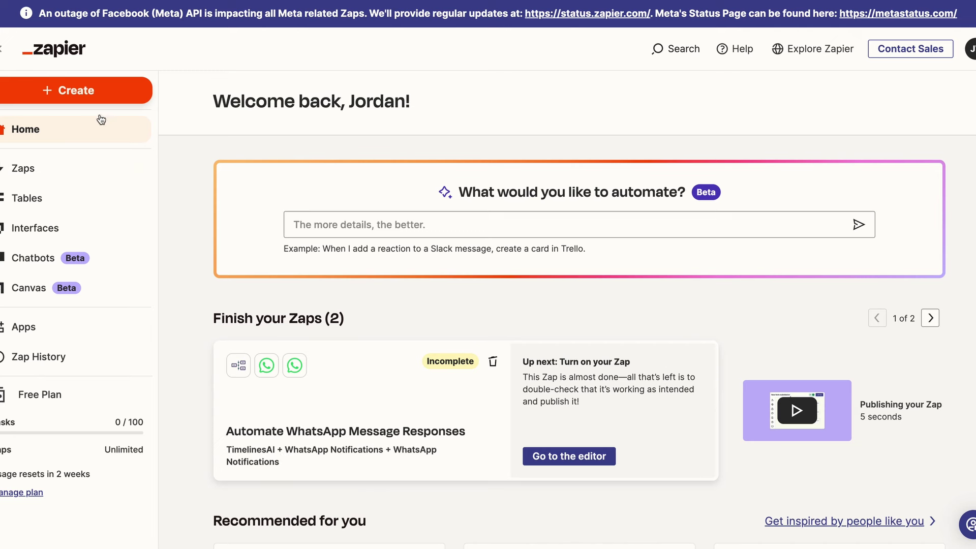
{"action": "left_click", "coordinate": [106, 98]}
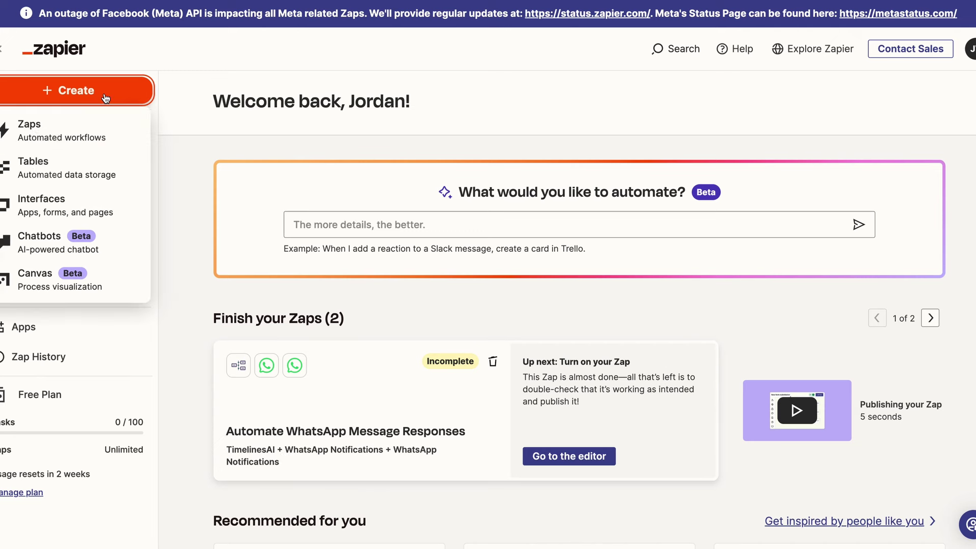
{"action": "left_click", "coordinate": [58, 137]}
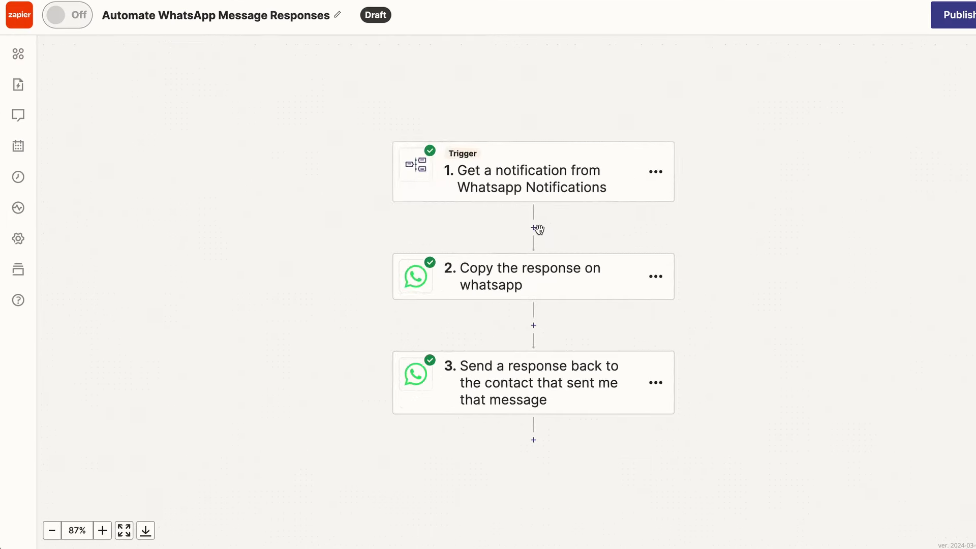
{"action": "scroll", "coordinate": [534, 227], "scroll_direction": "up", "scroll_amount": 5}
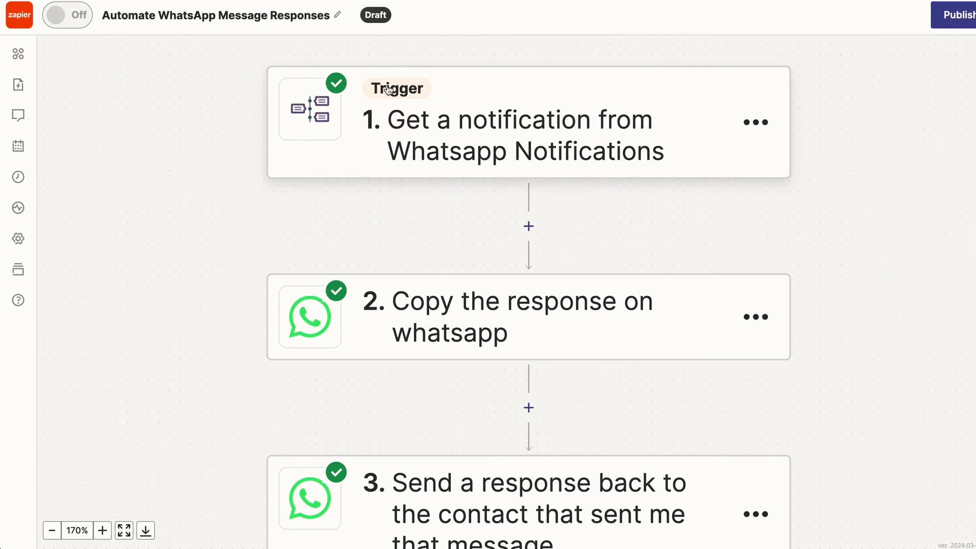
{"action": "left_click", "coordinate": [484, 319]}
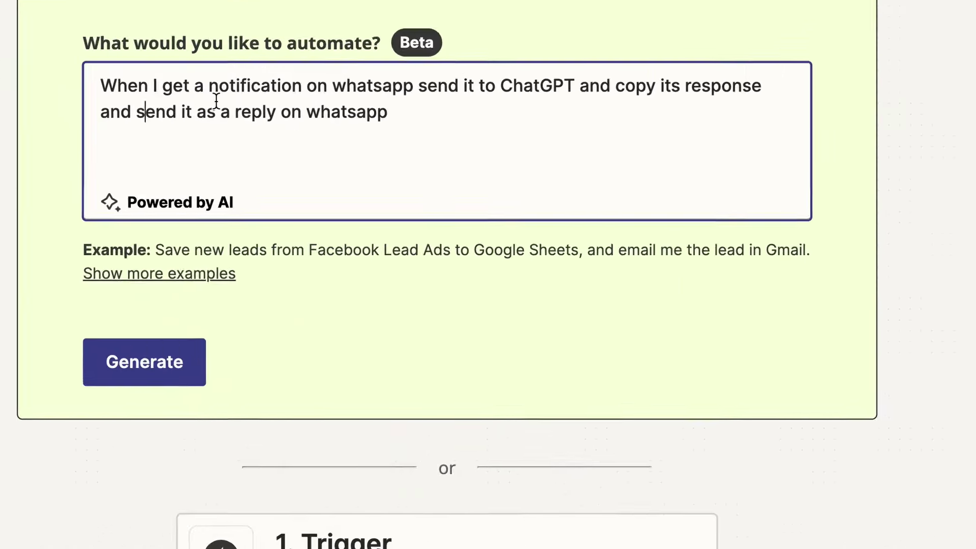
- Generate a Zap from the prompt and load 'Automate WhatsApp Chat Responses with ChatGPT' into the editor
{"action": "left_click_drag", "start_coordinate": [101, 76], "coordinate": [505, 100]}
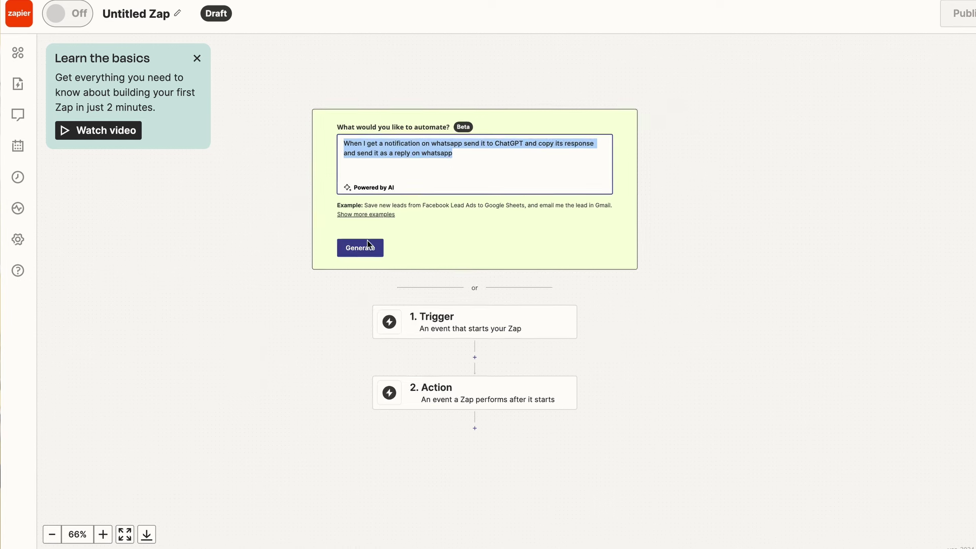
{"action": "left_click", "coordinate": [350, 249]}
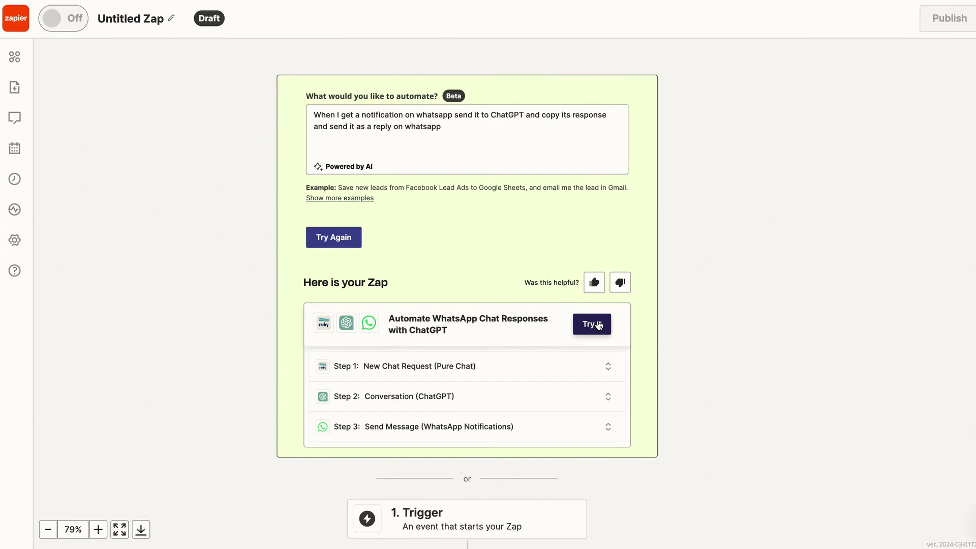
{"action": "left_click", "coordinate": [591, 324]}
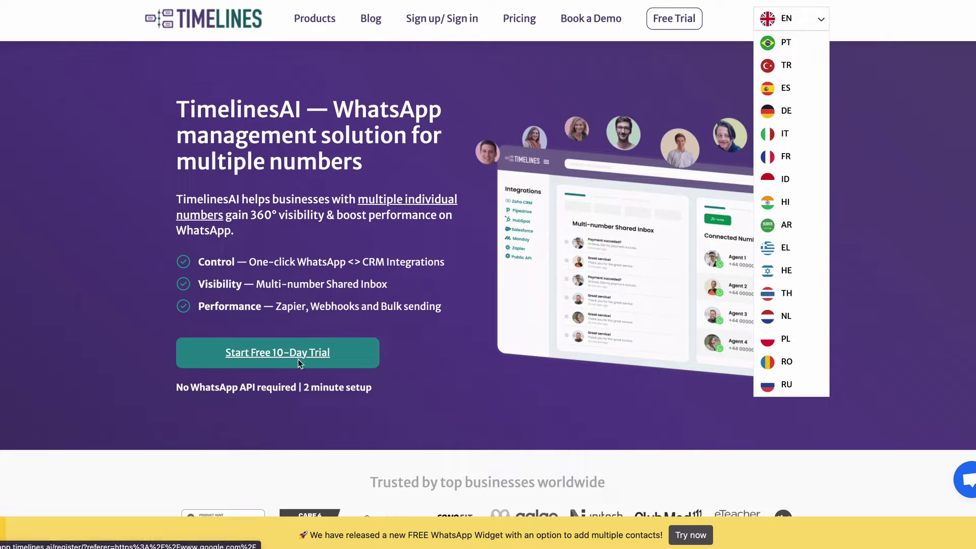
- Start a free 10-day TimelinesAI trial, then bring up the Zap's trigger step settings
{"action": "left_click", "coordinate": [299, 361]}
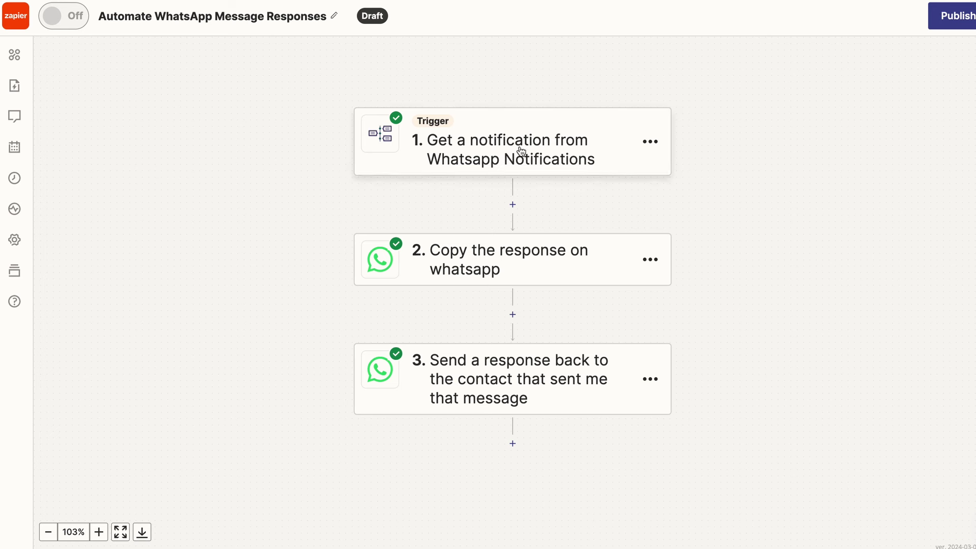
{"action": "left_click", "coordinate": [520, 149]}
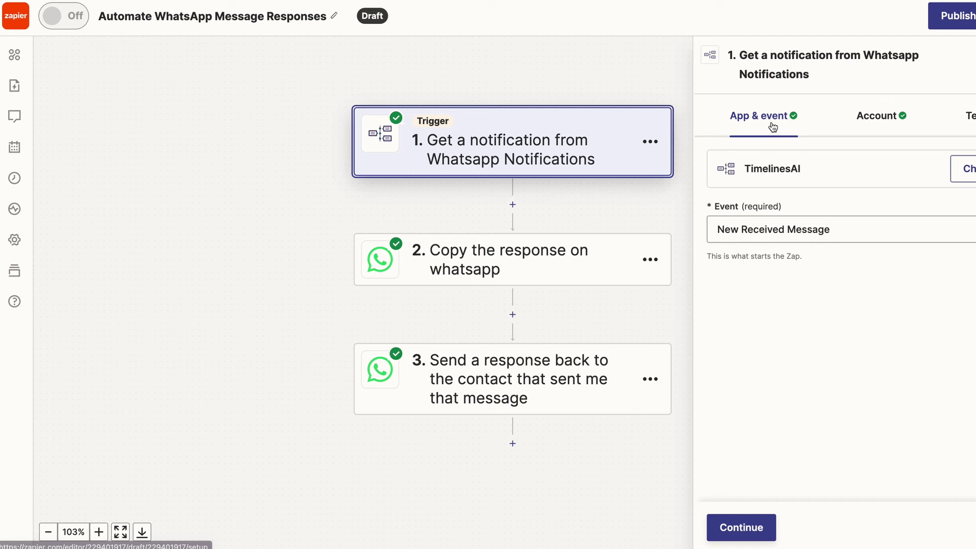
- Set the TimelinesAI trigger event to New Received Message and review its sample message data
{"action": "left_click", "coordinate": [883, 235]}
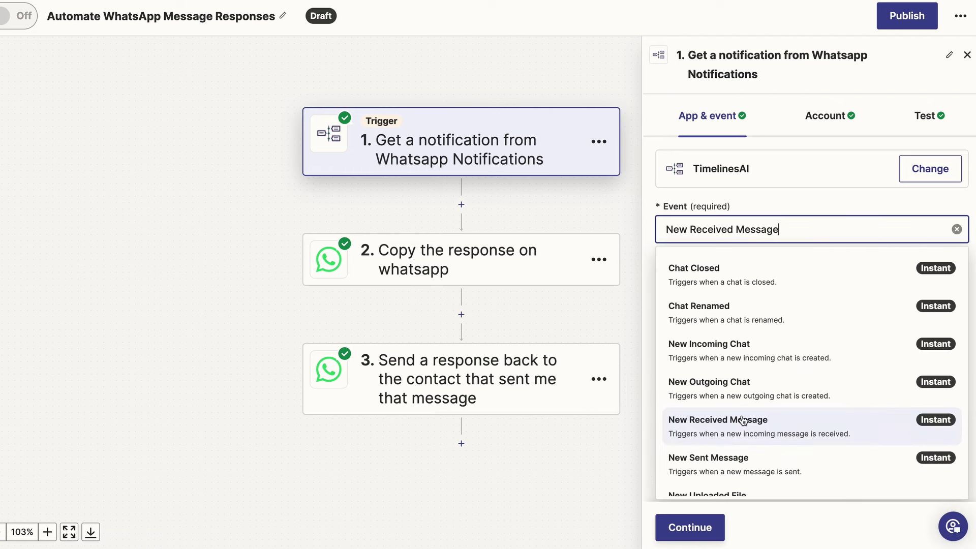
{"action": "left_click", "coordinate": [743, 429]}
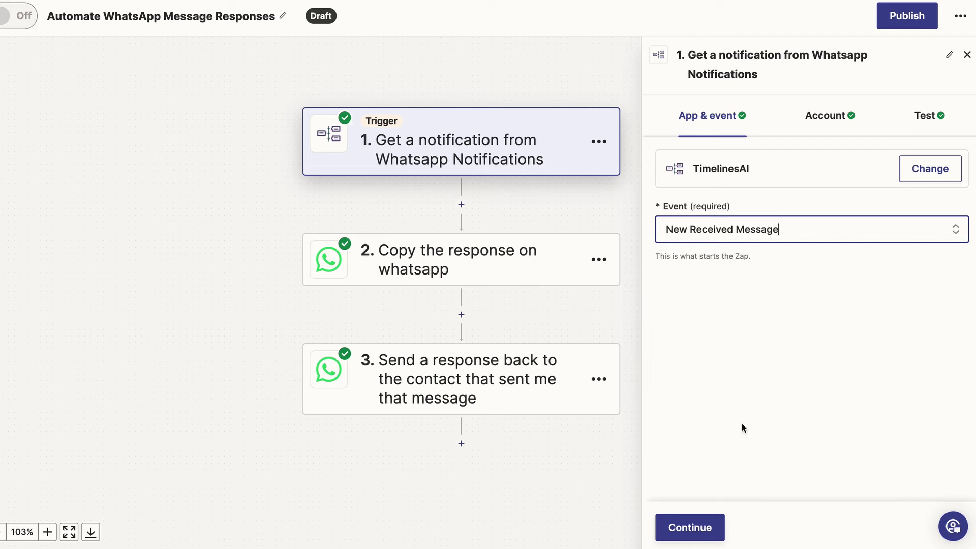
{"action": "left_click", "coordinate": [809, 118]}
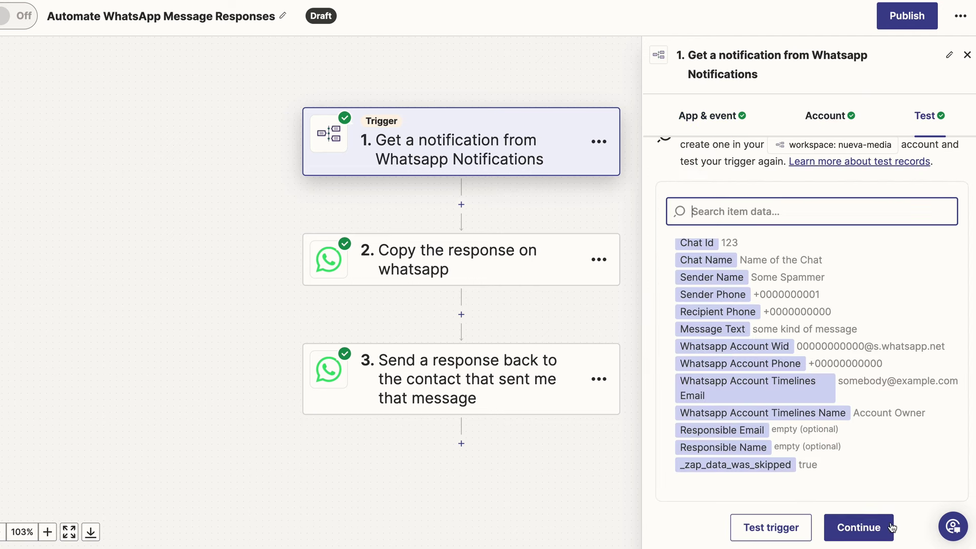
{"action": "scroll", "coordinate": [697, 309], "scroll_direction": "up", "scroll_amount": 2}
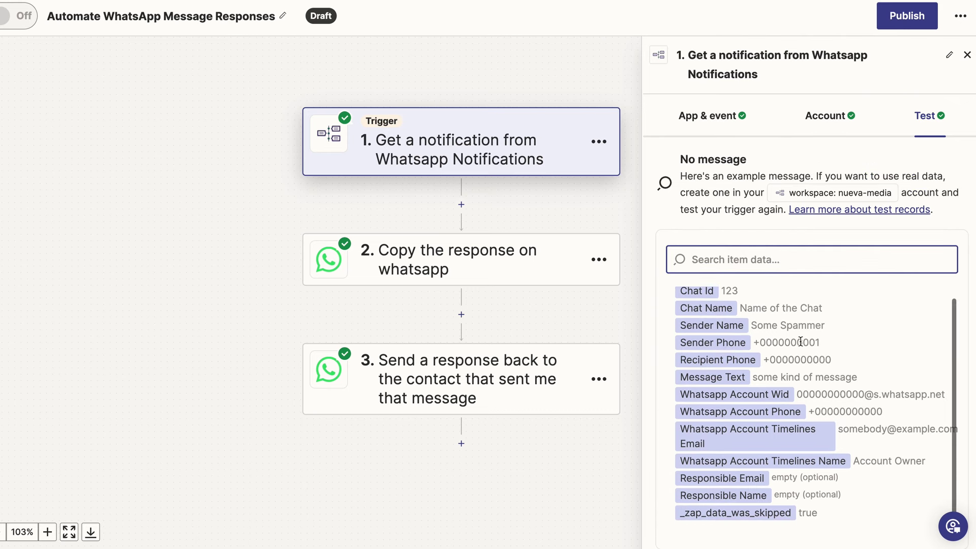
{"action": "scroll", "coordinate": [798, 337], "scroll_direction": "down", "scroll_amount": 3}
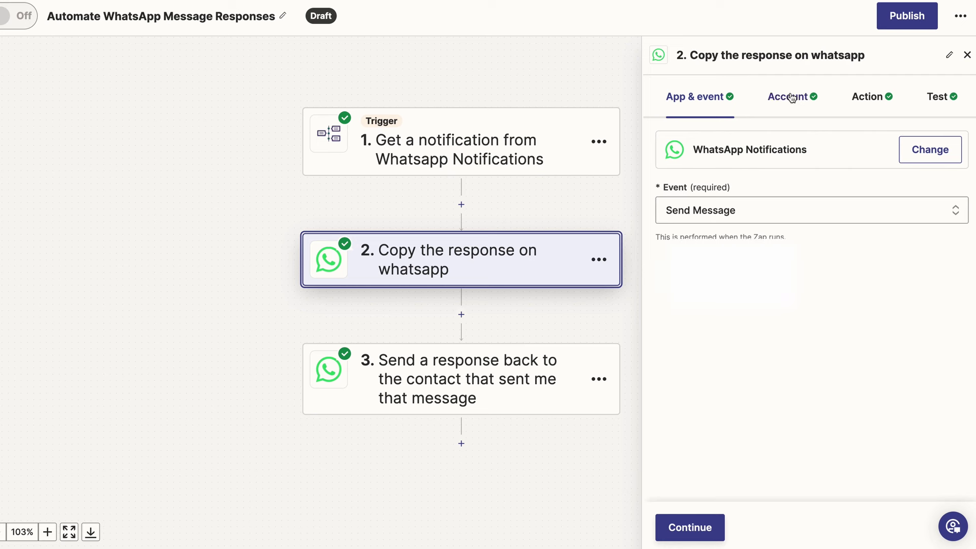
- Confirm step 2's Send Message event and search the WhatsApp accounts by phone number
{"action": "left_click", "coordinate": [758, 208]}
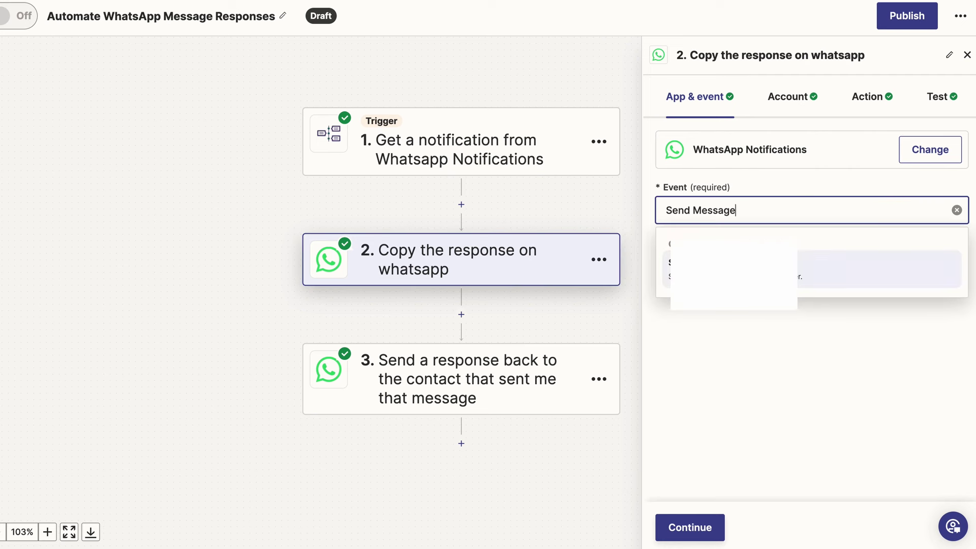
{"action": "left_click", "coordinate": [791, 172]}
{"action": "left_click", "coordinate": [792, 97]}
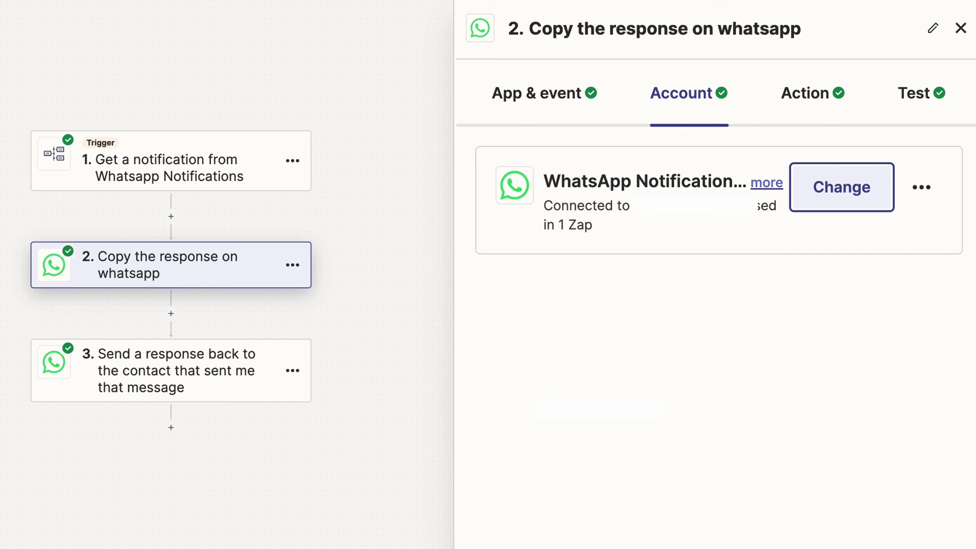
{"action": "left_click", "coordinate": [844, 188]}
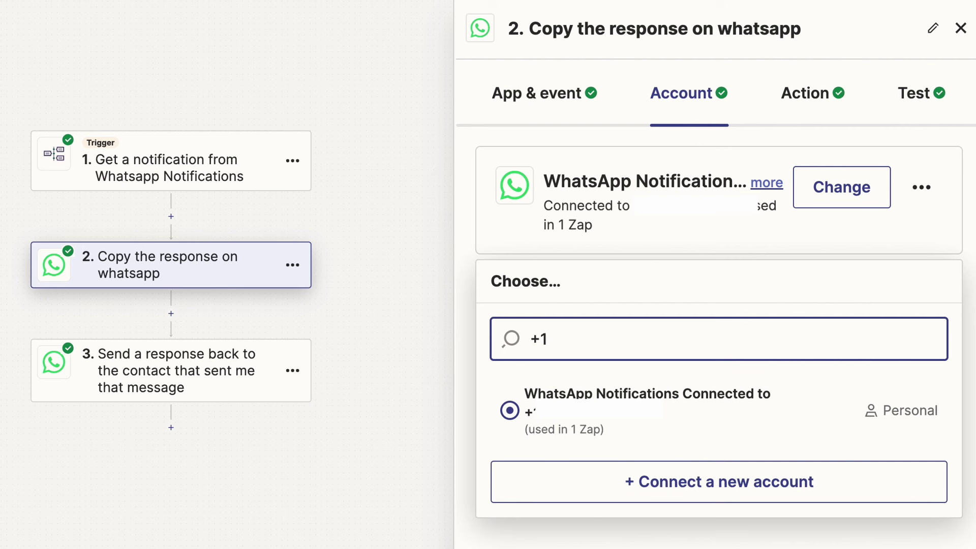
{"action": "type", "text": "+134"}
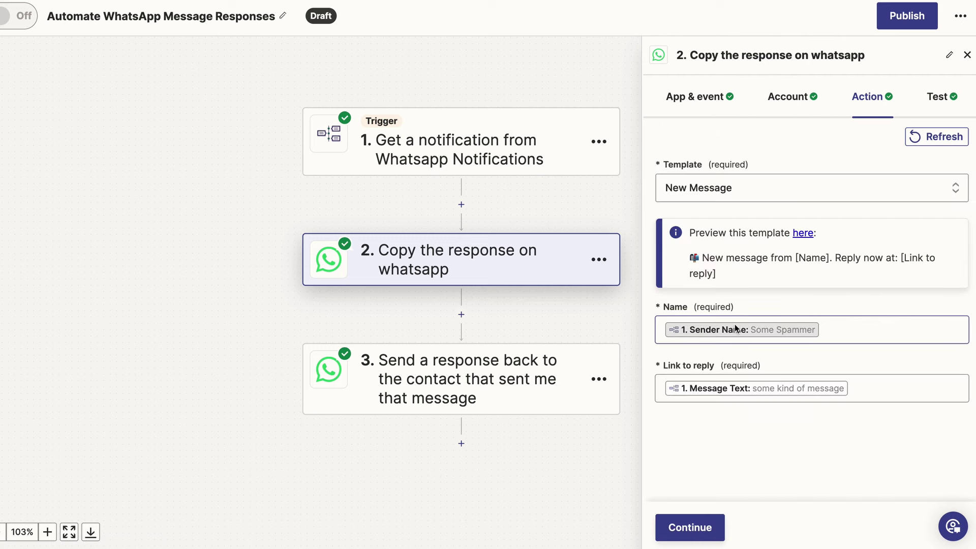
- Check step 2's Name and Link to reply data mappings, then move on to its test
{"action": "left_click", "coordinate": [838, 330]}
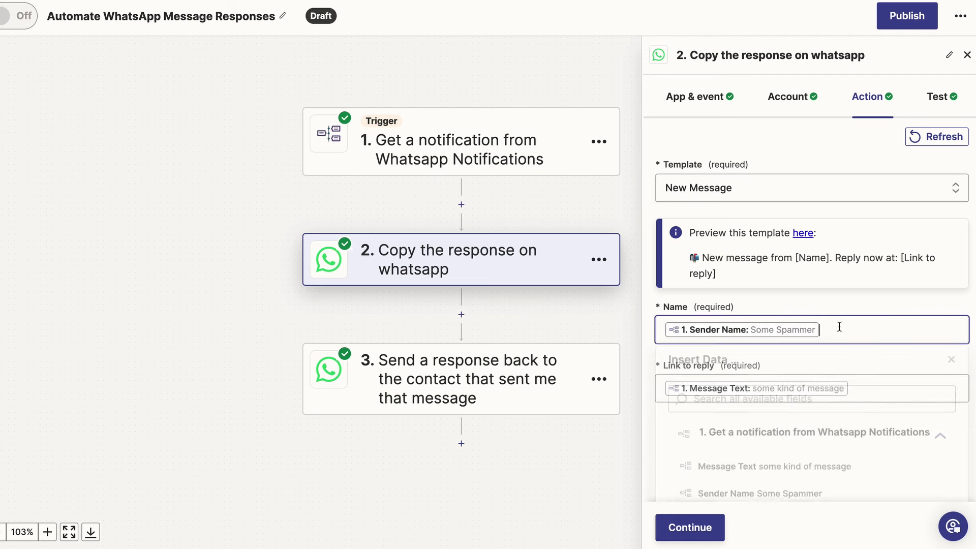
{"action": "scroll", "coordinate": [825, 354], "scroll_direction": "down", "scroll_amount": 1}
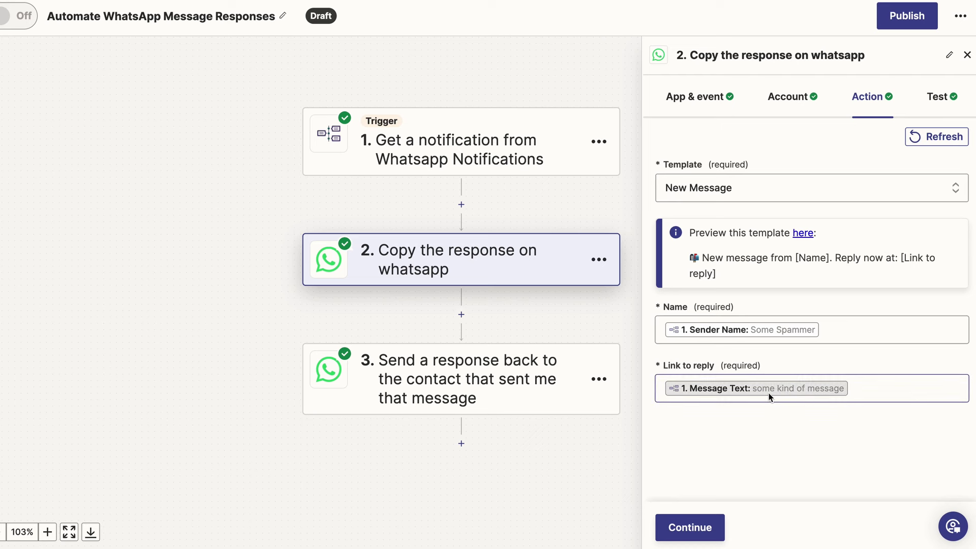
{"action": "left_click", "coordinate": [883, 389]}
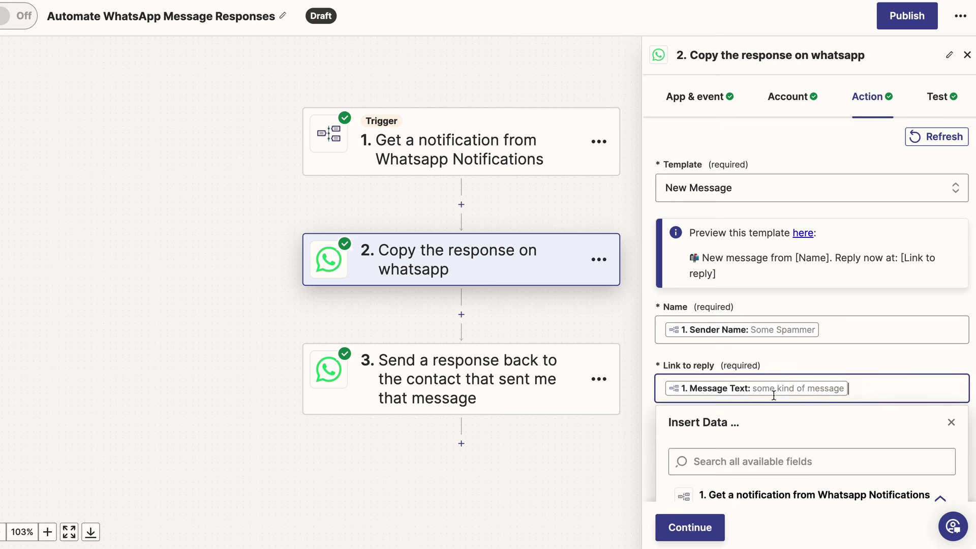
{"action": "left_click", "coordinate": [819, 354]}
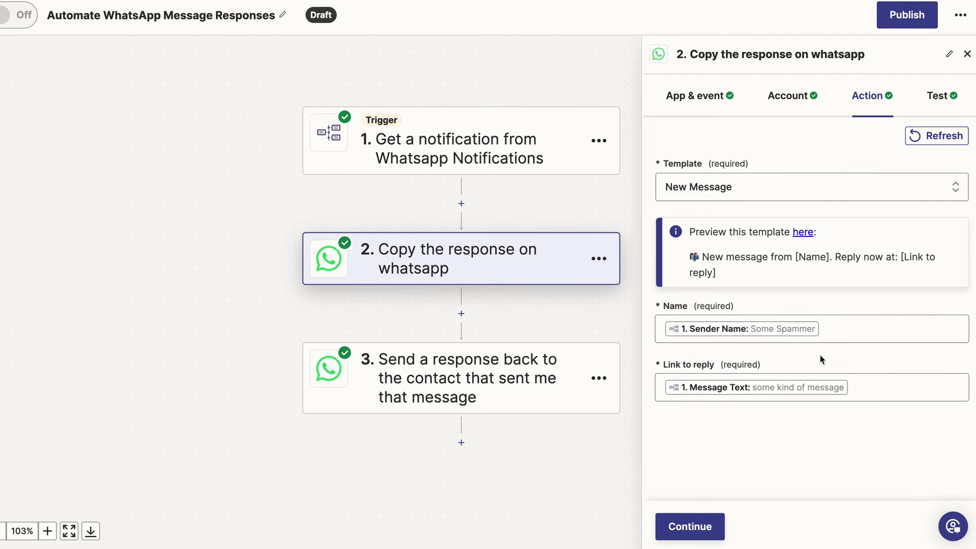
{"action": "left_click", "coordinate": [690, 527]}
{"action": "left_click", "coordinate": [839, 288]}
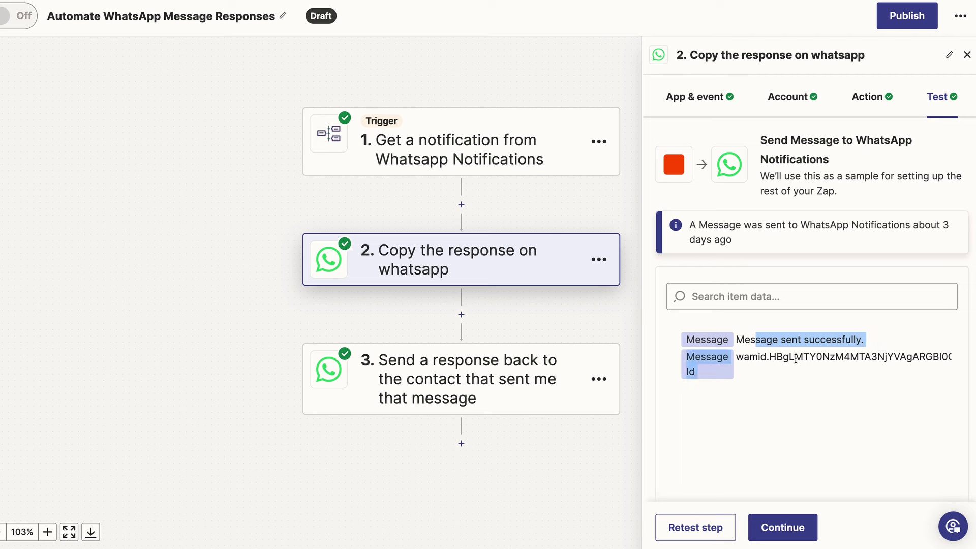
- Leave step 2's test results and continue to step 3's WhatsApp Notifications setup
{"action": "left_click", "coordinate": [796, 359]}
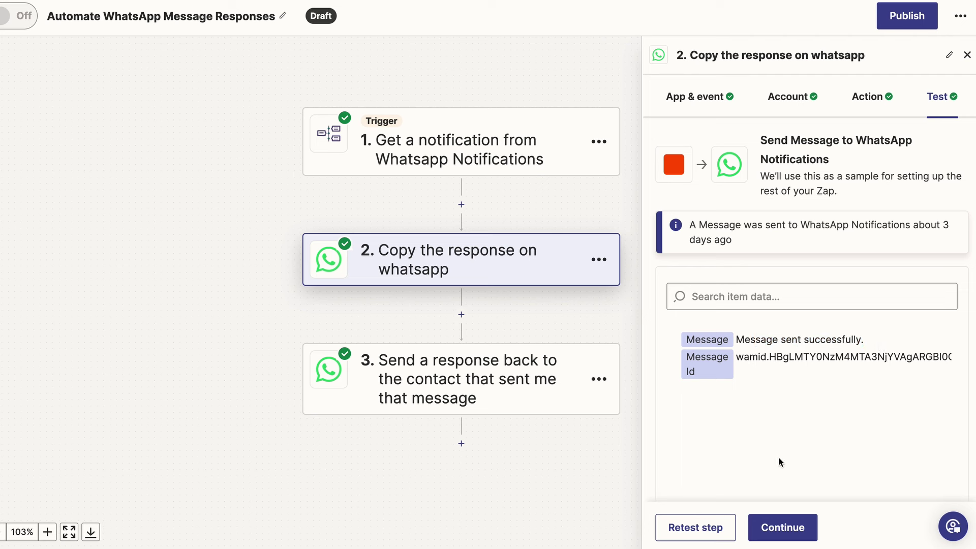
{"action": "left_click", "coordinate": [783, 528]}
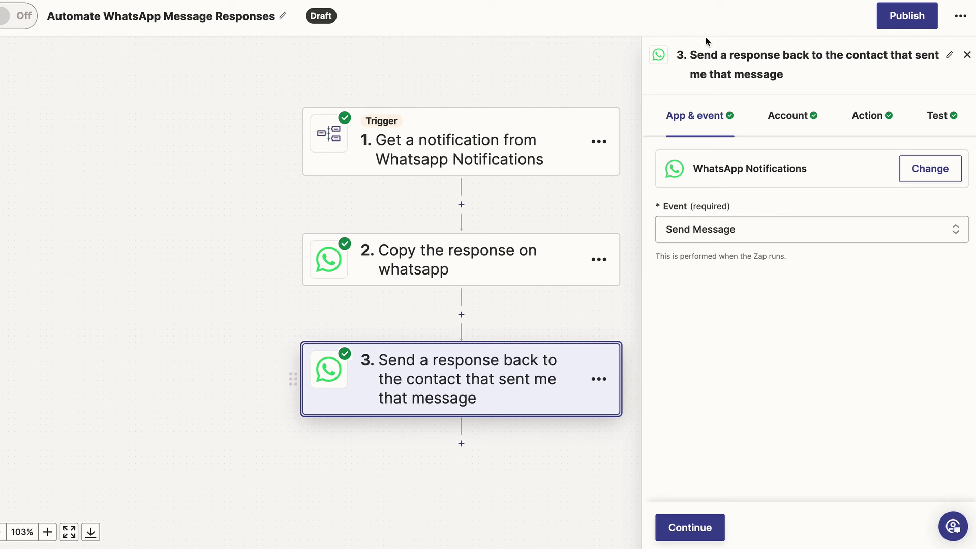
- Give step 3 the Send Message event, map its Name field, and test sending the message
{"action": "left_click", "coordinate": [762, 228]}
{"action": "left_click", "coordinate": [733, 285]}
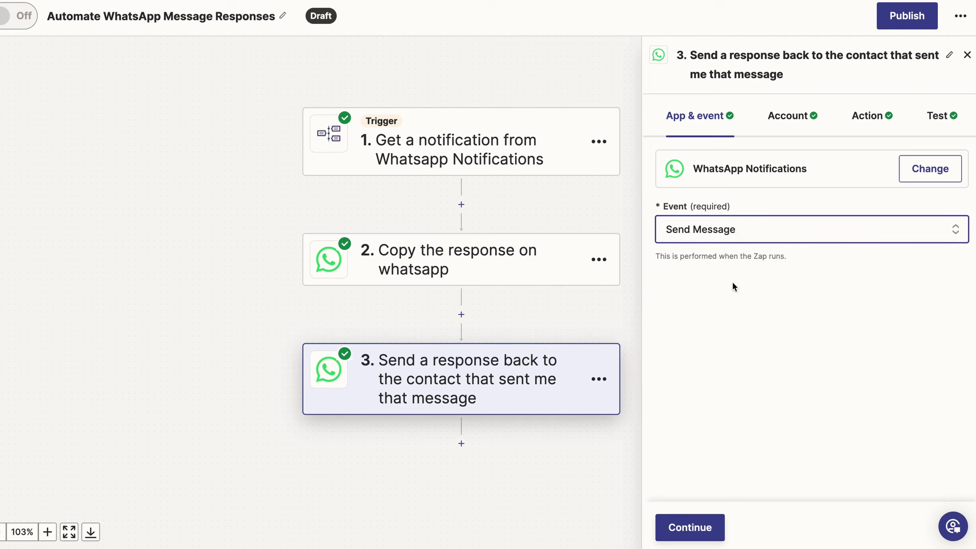
{"action": "left_click", "coordinate": [693, 527]}
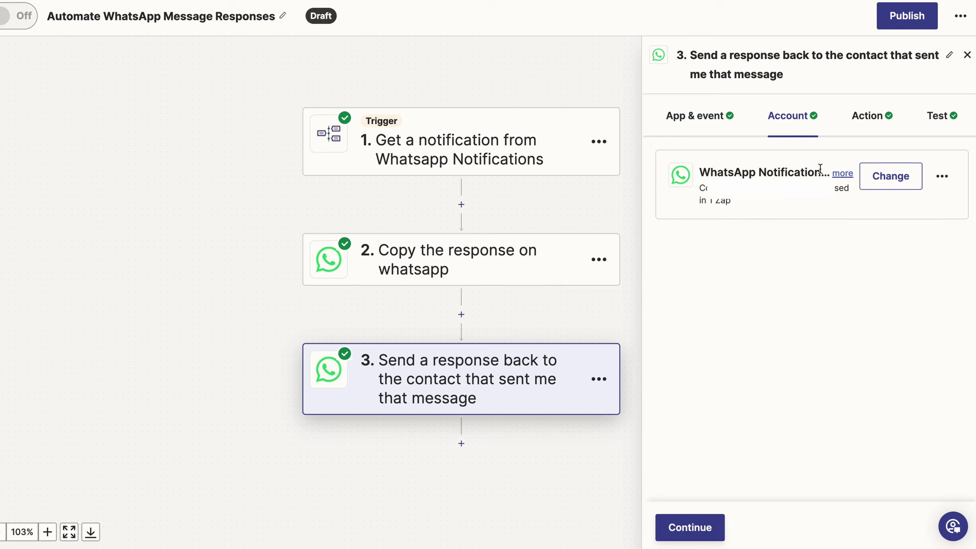
{"action": "left_click", "coordinate": [708, 527]}
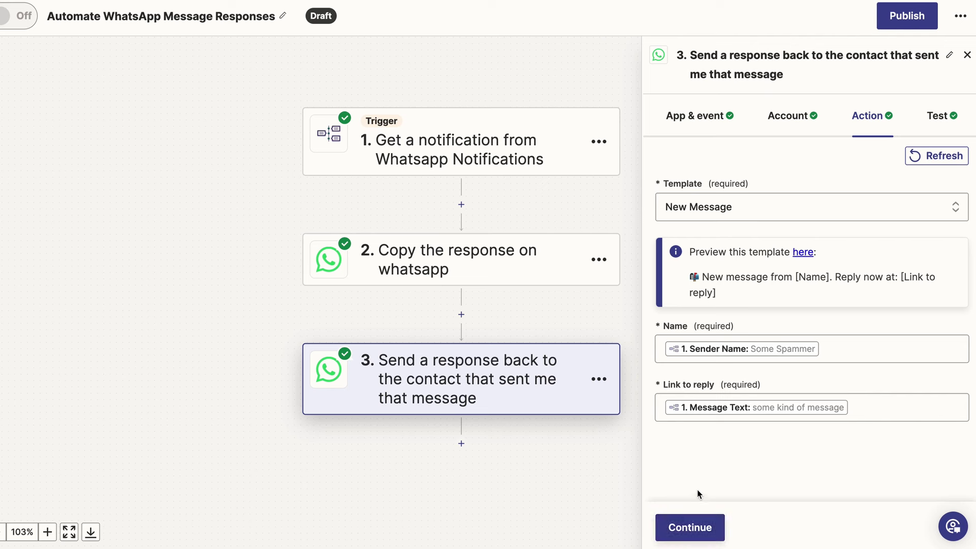
{"action": "left_click", "coordinate": [853, 346]}
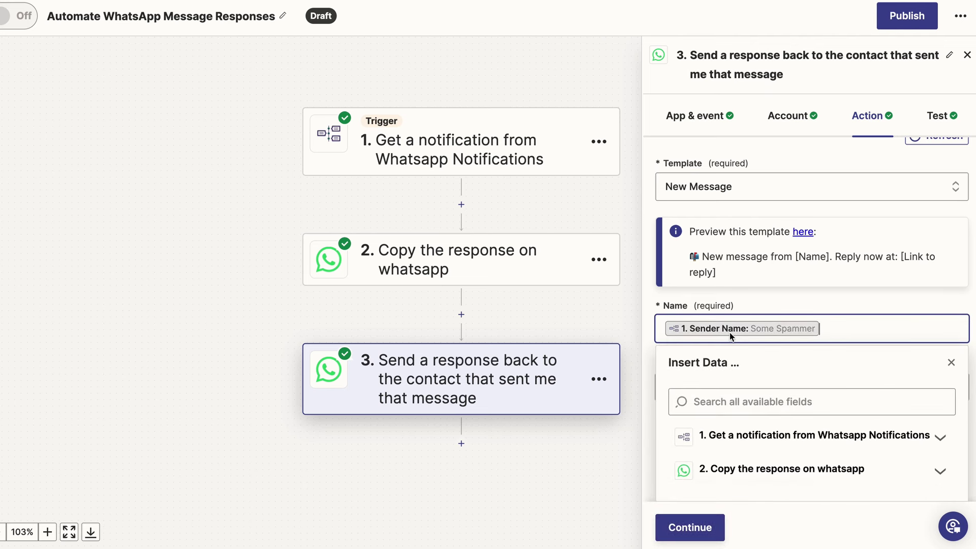
{"action": "left_click", "coordinate": [841, 300]}
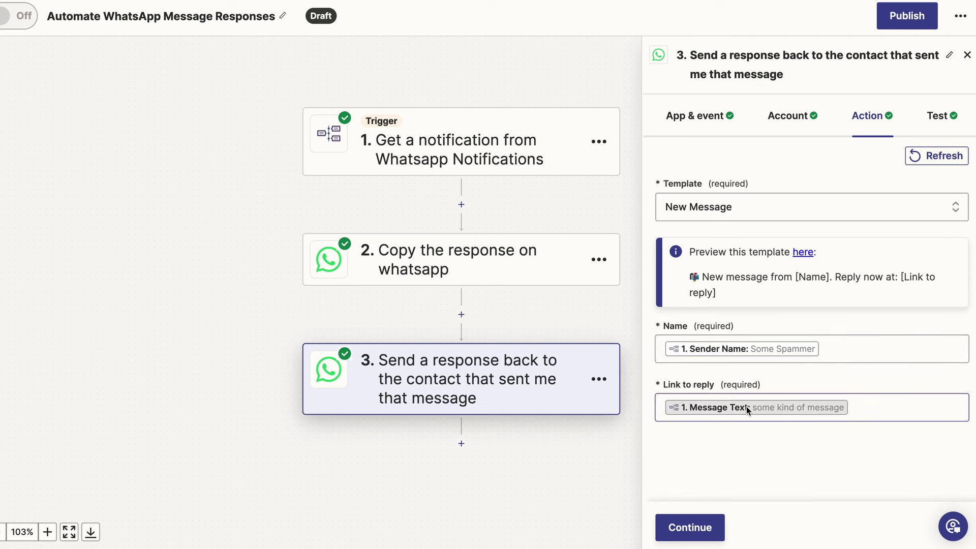
{"action": "left_click", "coordinate": [690, 527]}
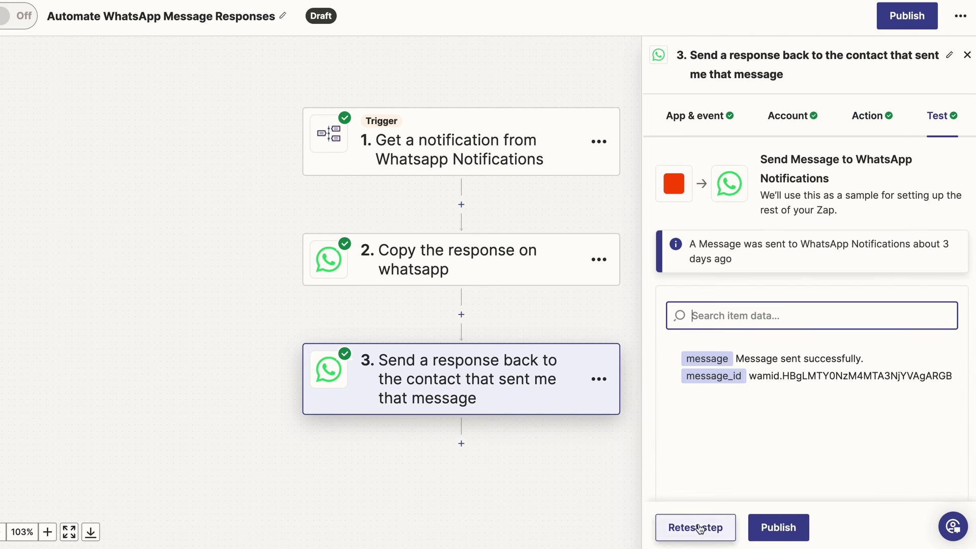
- Select the sent-message result and Id, then dismiss the Unlock multi-step Zaps upgrade prompt
{"action": "left_click_drag", "start_coordinate": [743, 360], "coordinate": [935, 386]}
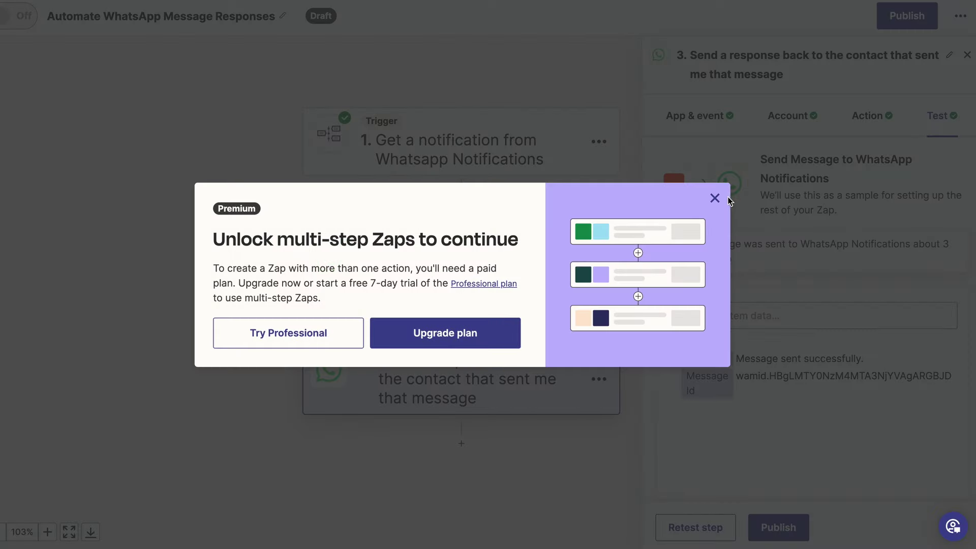
{"action": "left_click", "coordinate": [714, 197]}
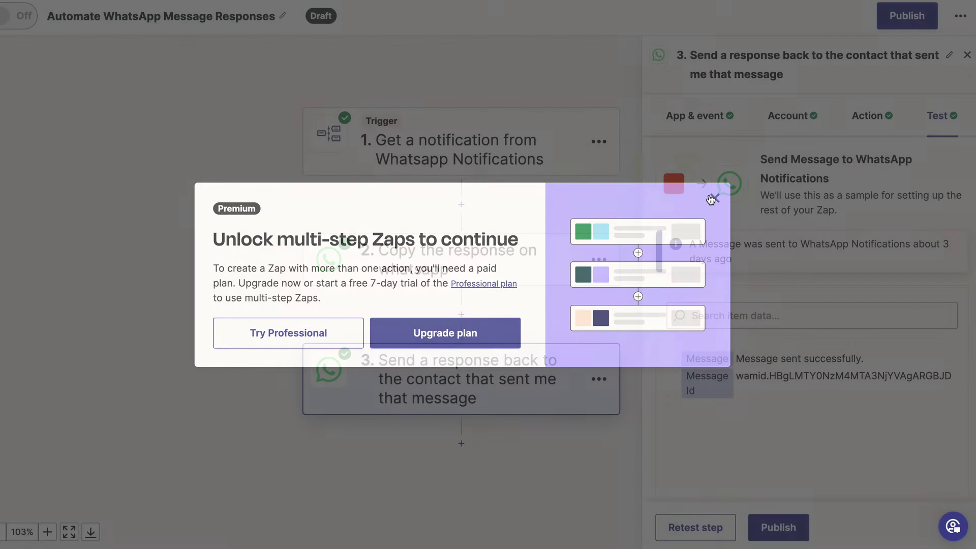